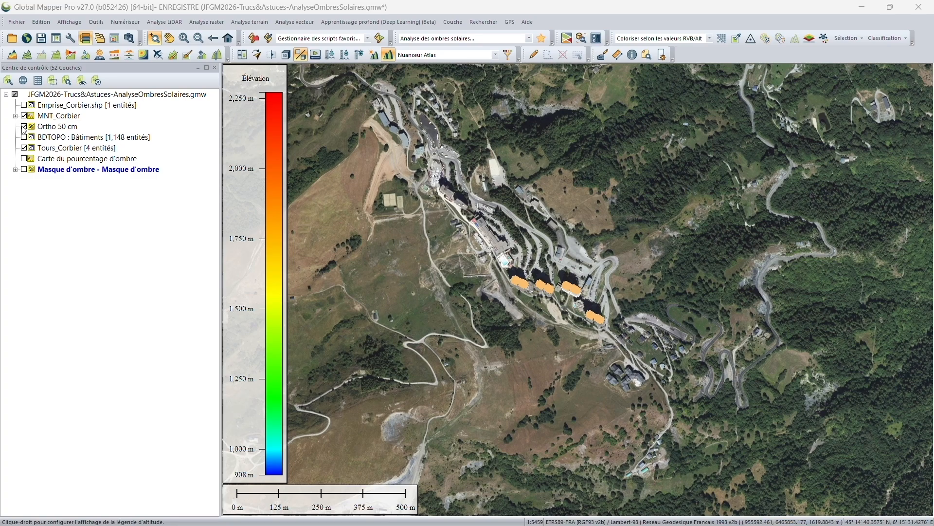
Hide the Ortho 50 cm layer and zoom the map to the extent of the Tours_Corbier layer.
{"action": "left_click", "coordinate": [24, 128]}
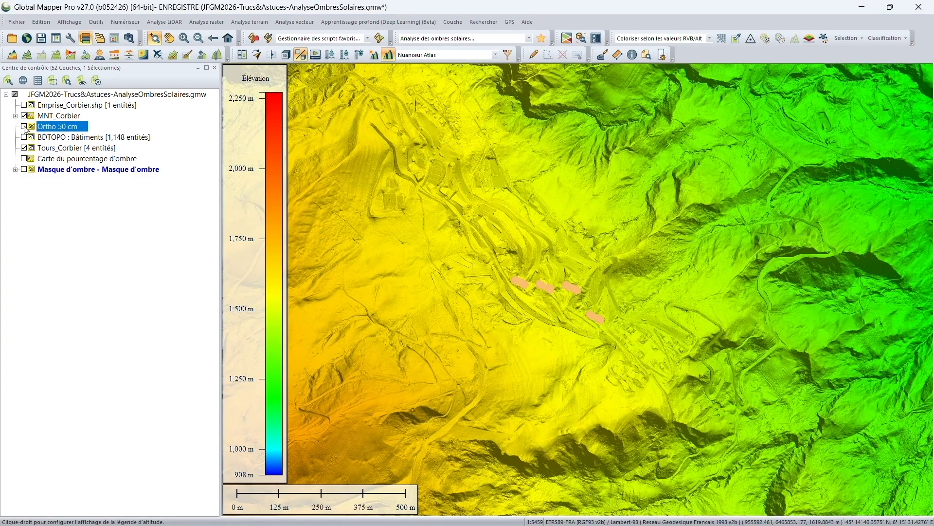
{"action": "left_click", "coordinate": [43, 149]}
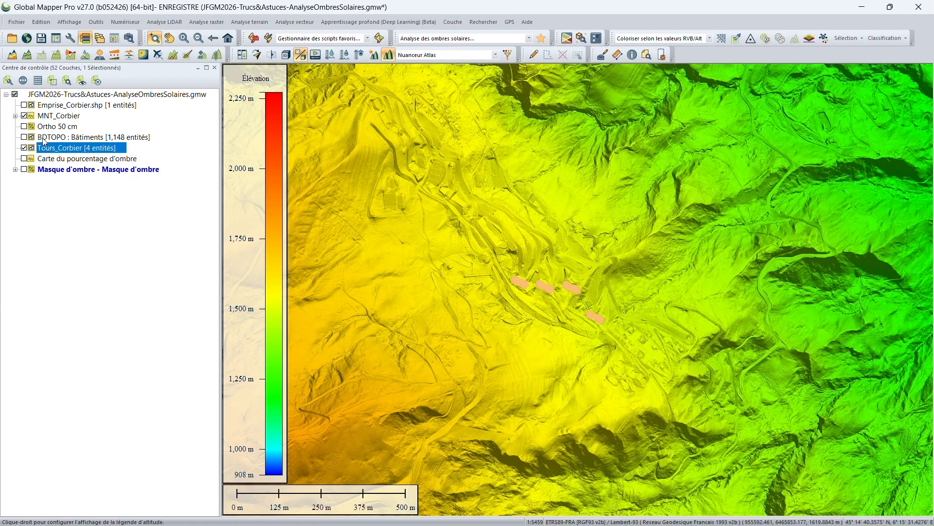
{"action": "left_click", "coordinate": [67, 81]}
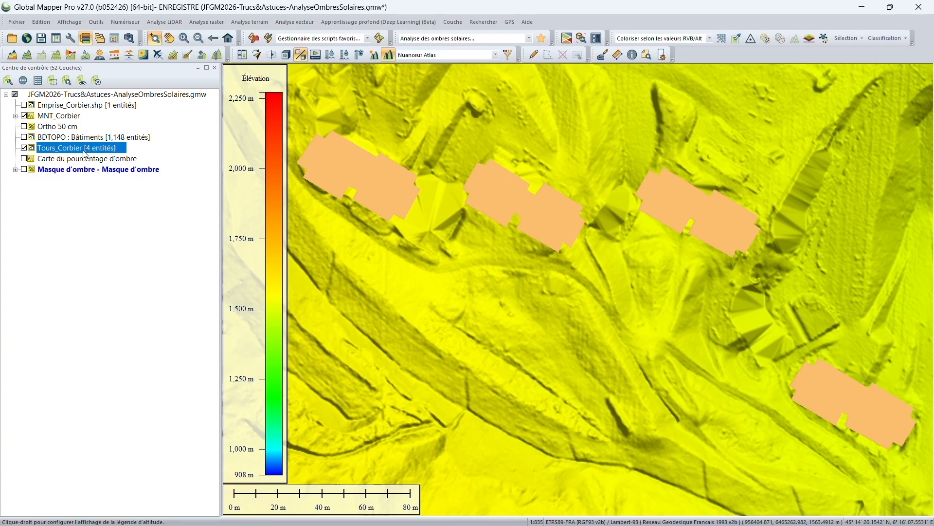
Select all Tours_Corbier footprints for editing and set their area fill colour to dark brown (RGB 64, 0, 0).
{"action": "left_click", "coordinate": [53, 81]}
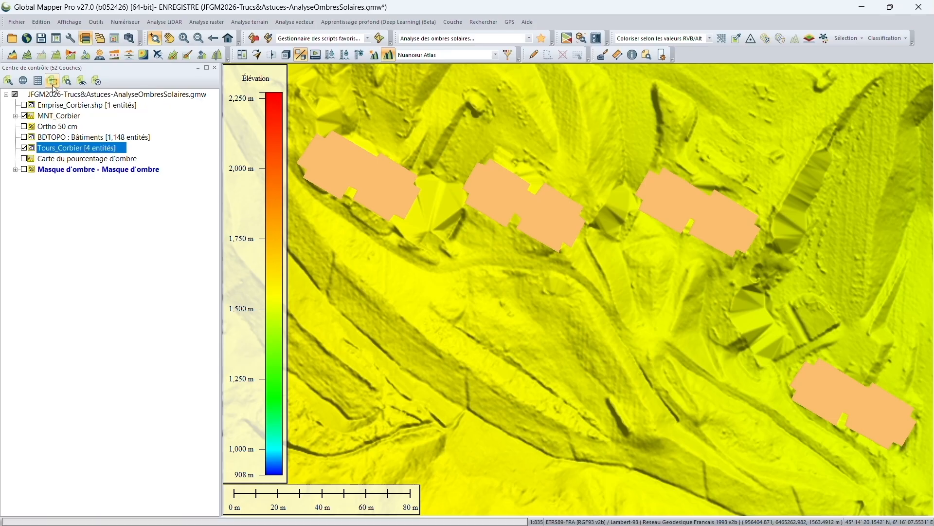
{"action": "right_click", "coordinate": [433, 286]}
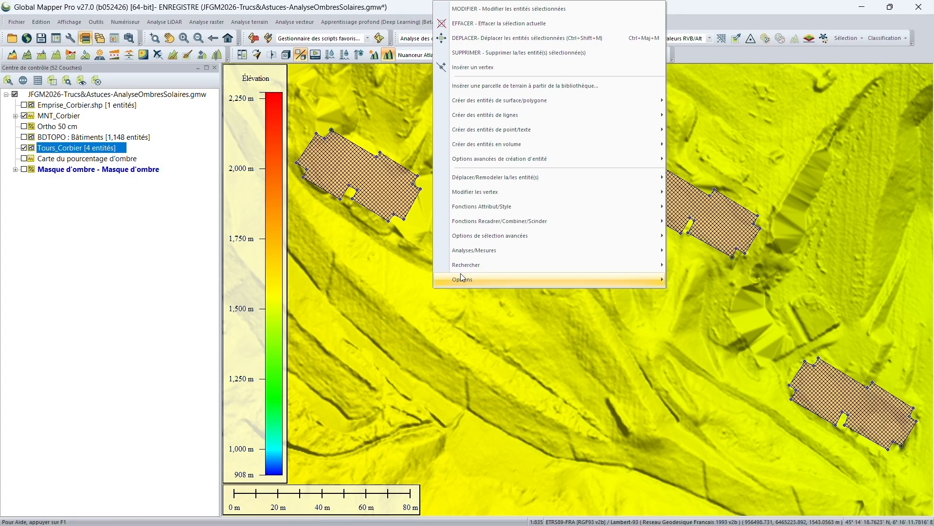
{"action": "left_click", "coordinate": [574, 12]}
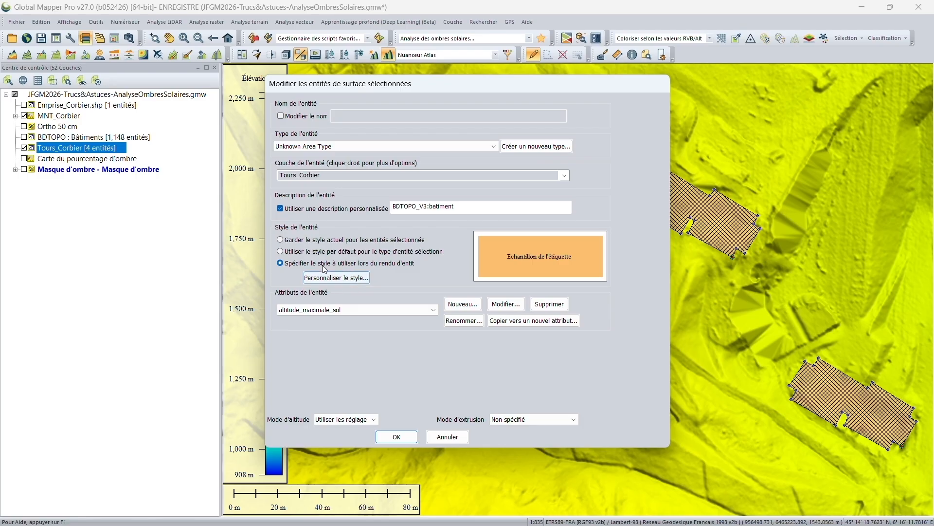
{"action": "left_click", "coordinate": [335, 277]}
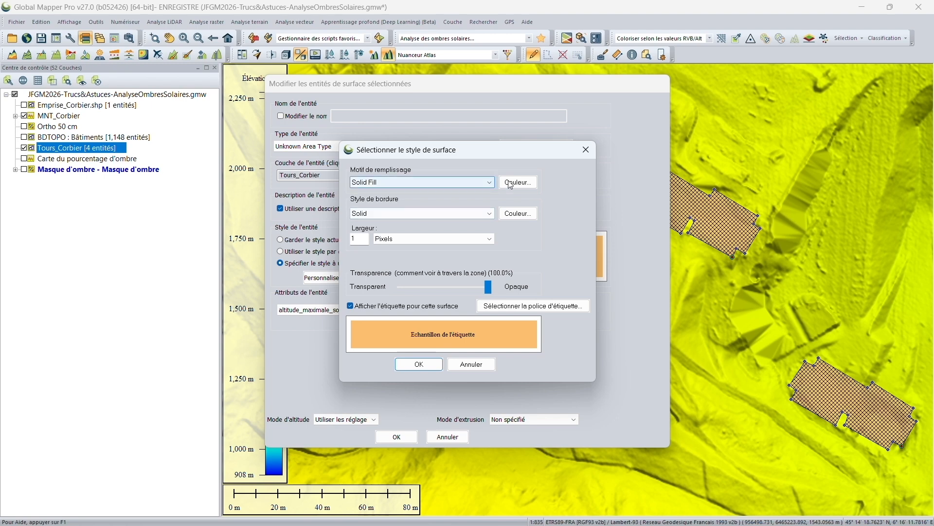
{"action": "left_click", "coordinate": [531, 185]}
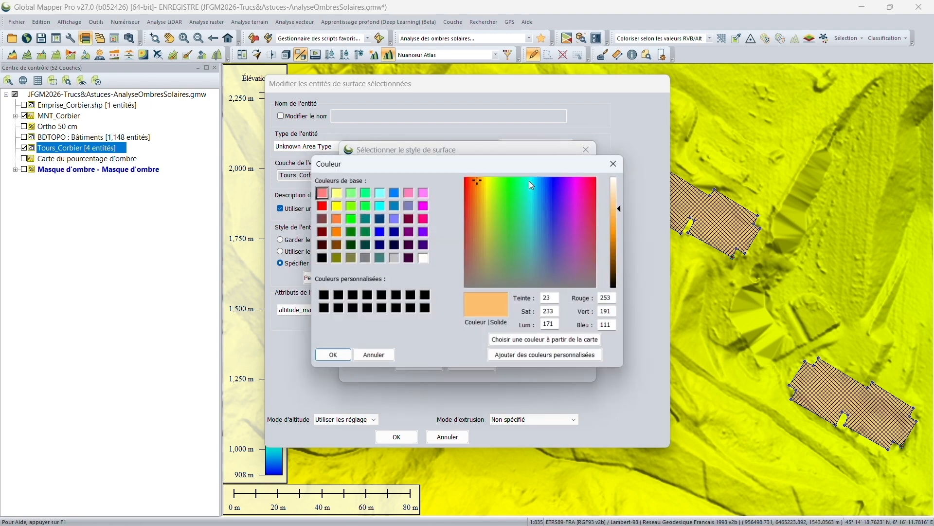
{"action": "left_click", "coordinate": [320, 244]}
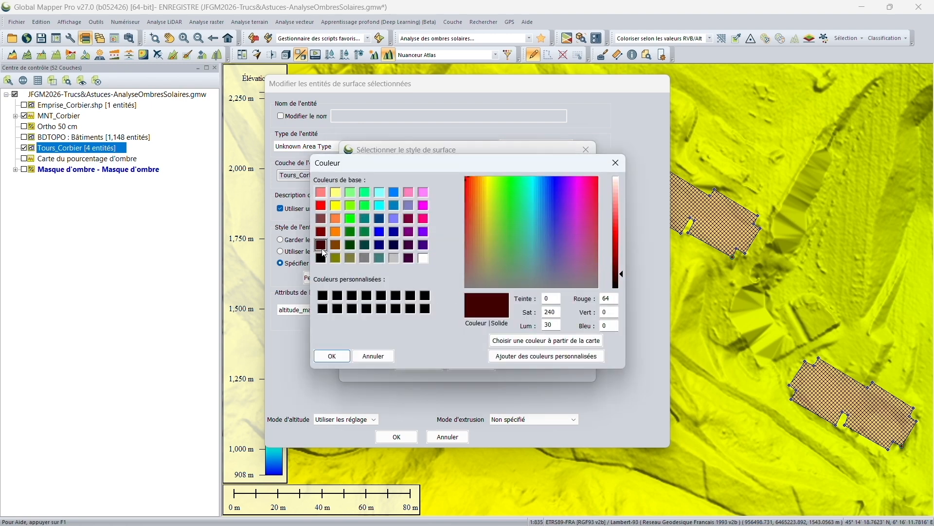
{"action": "left_click", "coordinate": [332, 356]}
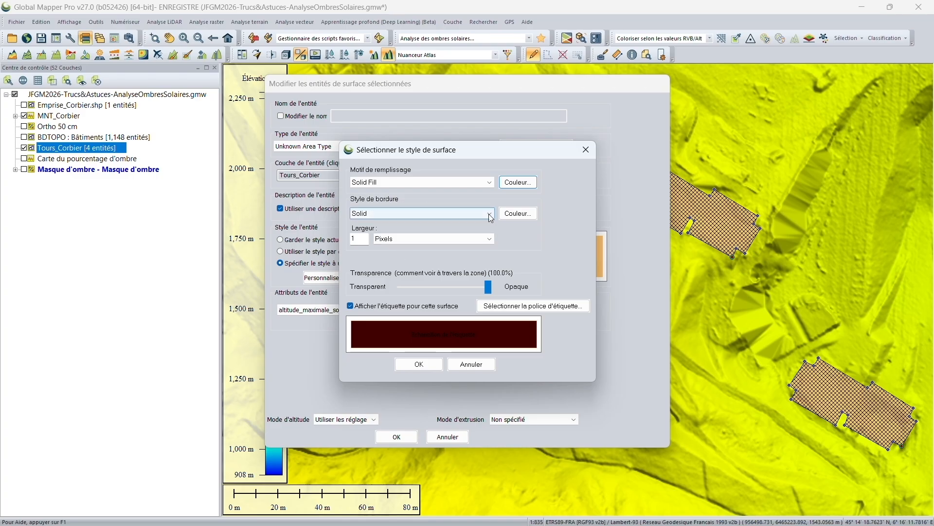
Give the selected tower footprints a matching dark brown border, apply the style and clear the selection.
{"action": "left_click", "coordinate": [518, 213]}
{"action": "left_click", "coordinate": [321, 243]}
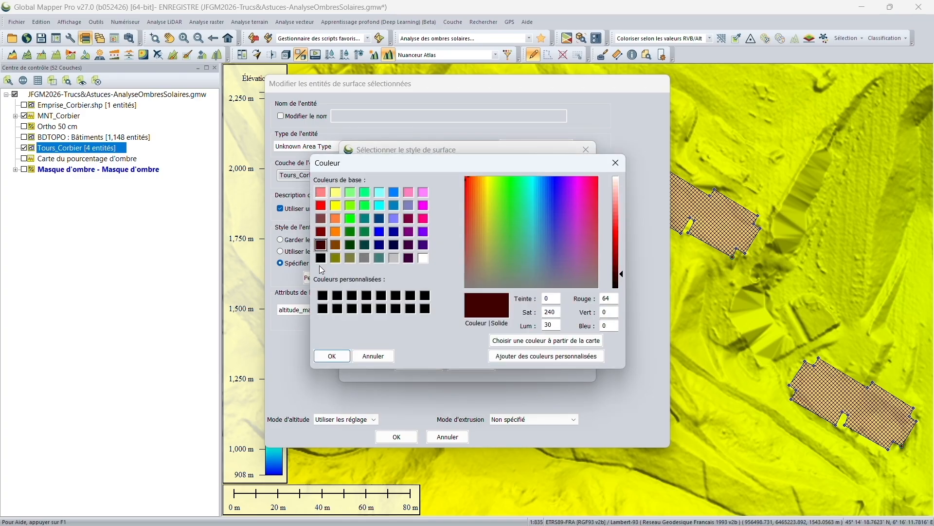
{"action": "left_click", "coordinate": [332, 356]}
{"action": "left_click", "coordinate": [420, 368]}
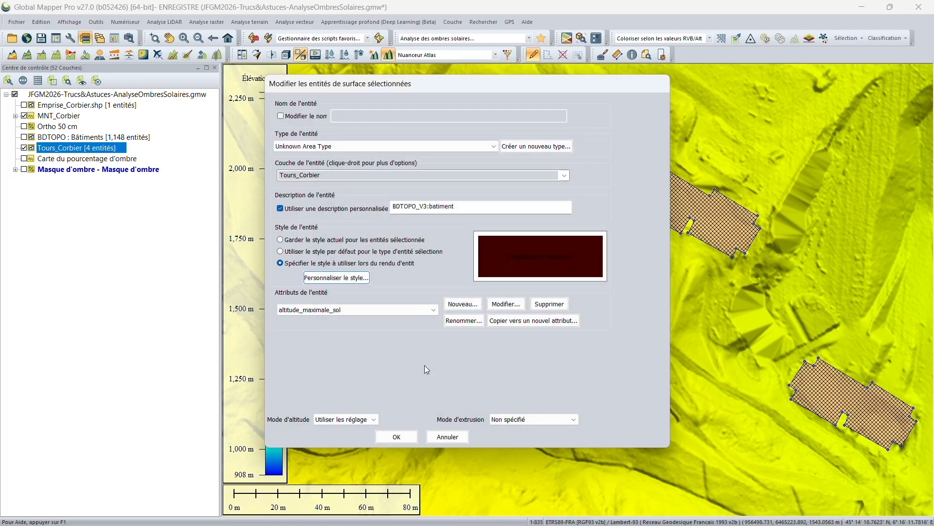
{"action": "left_click", "coordinate": [394, 436]}
{"action": "left_click", "coordinate": [624, 335]}
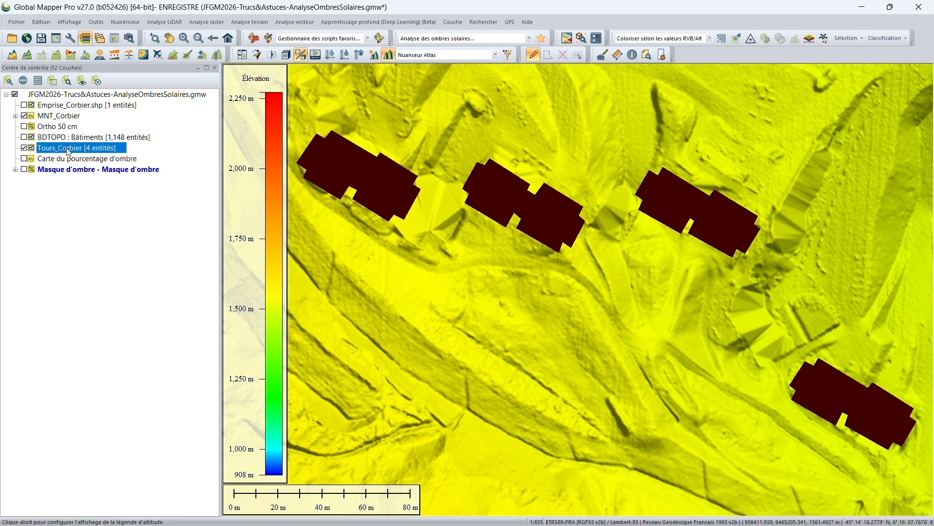
Examine the Tours_Corbier attribute table, including the building identifiers, usage, HAUTEUR and ALTITUDE_MINIMALE_SOL fields, and close it.
{"action": "left_click", "coordinate": [38, 81]}
{"action": "left_click_drag", "start_coordinate": [531, 322], "coordinate": [567, 282]}
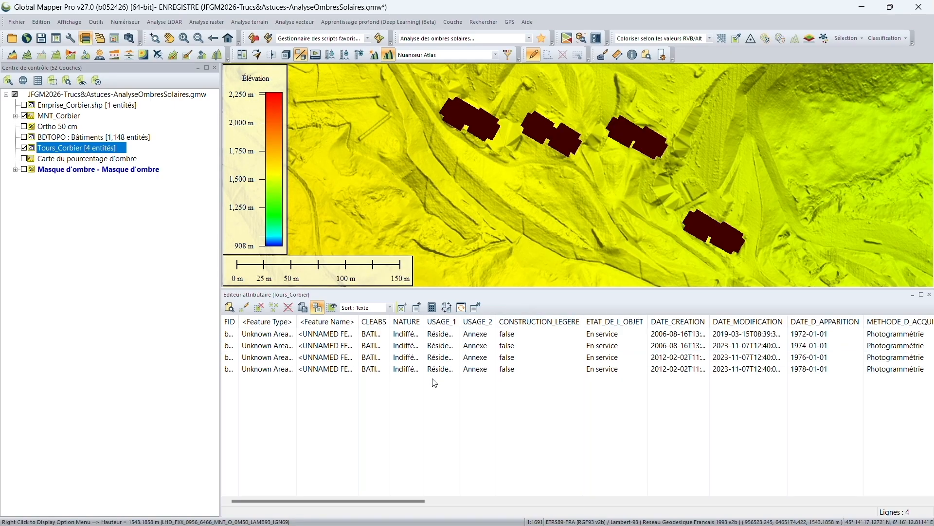
{"action": "double_click", "coordinate": [390, 319]}
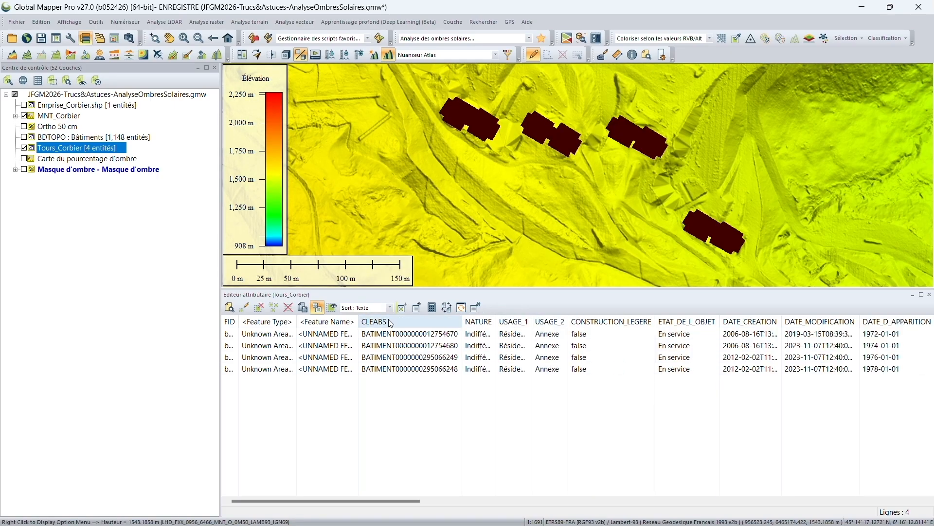
{"action": "double_click", "coordinate": [240, 319]}
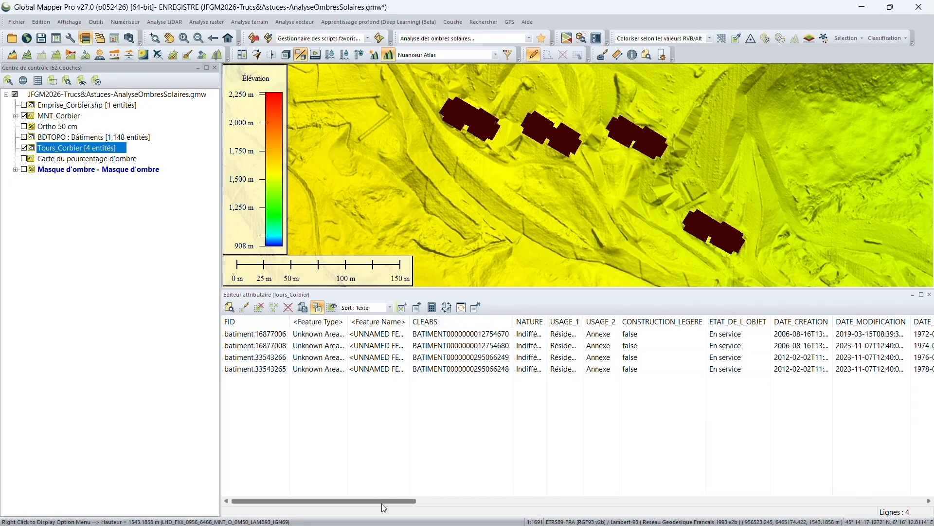
{"action": "double_click", "coordinate": [585, 320]}
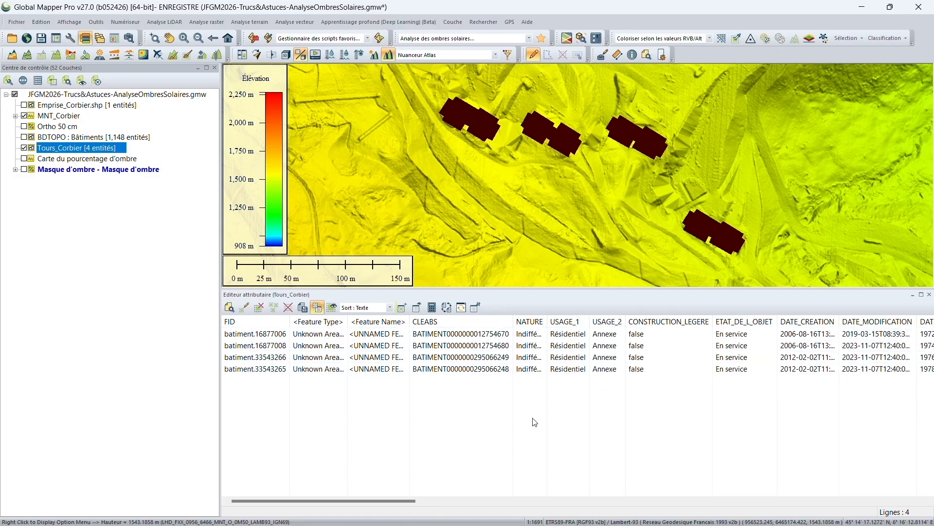
{"action": "left_click_drag", "start_coordinate": [324, 498], "coordinate": [630, 476]}
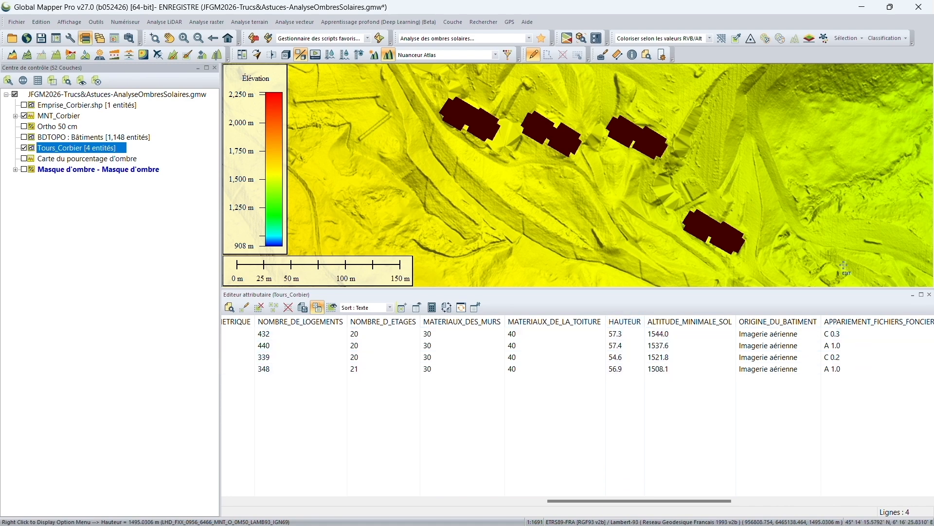
{"action": "left_click", "coordinate": [930, 295]}
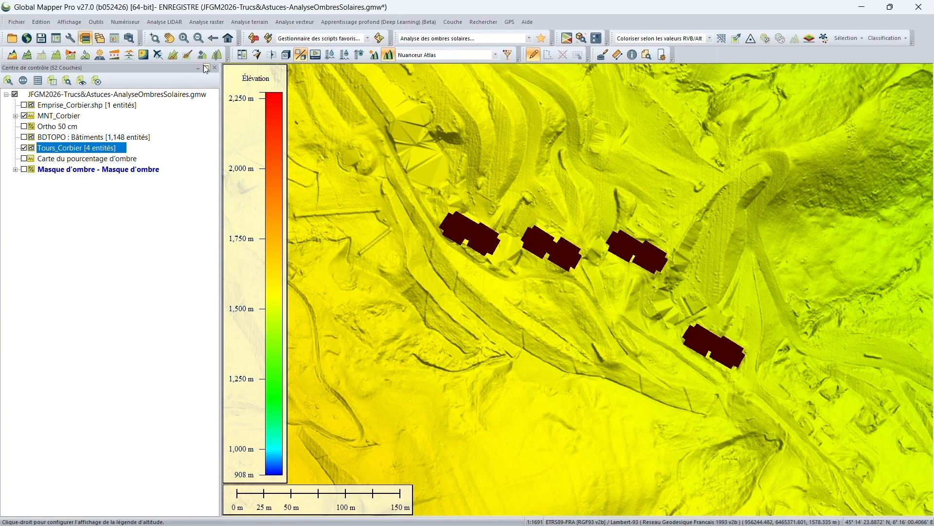
Display the terrain and the four towers in a 3D view beside the map and inspect the extruded buildings from an oblique angle.
{"action": "left_click", "coordinate": [286, 55]}
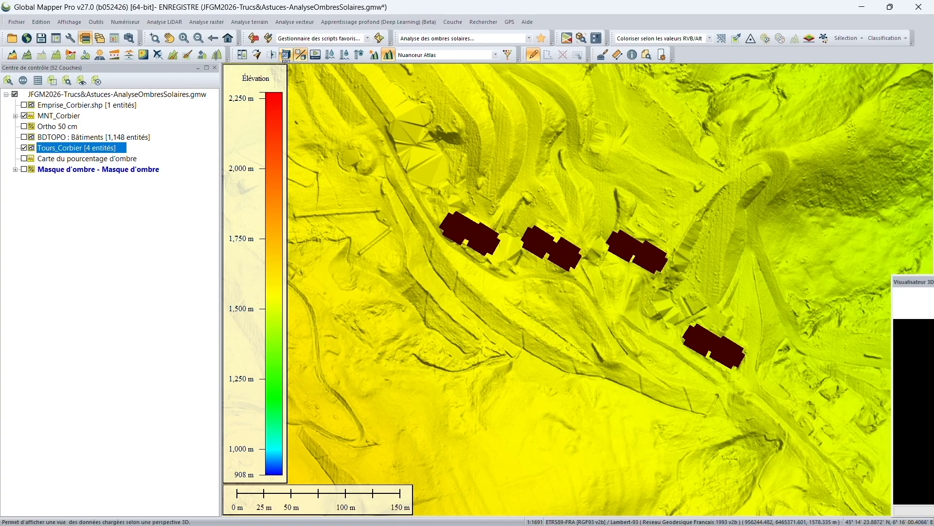
{"action": "left_click_drag", "start_coordinate": [904, 283], "coordinate": [912, 290]}
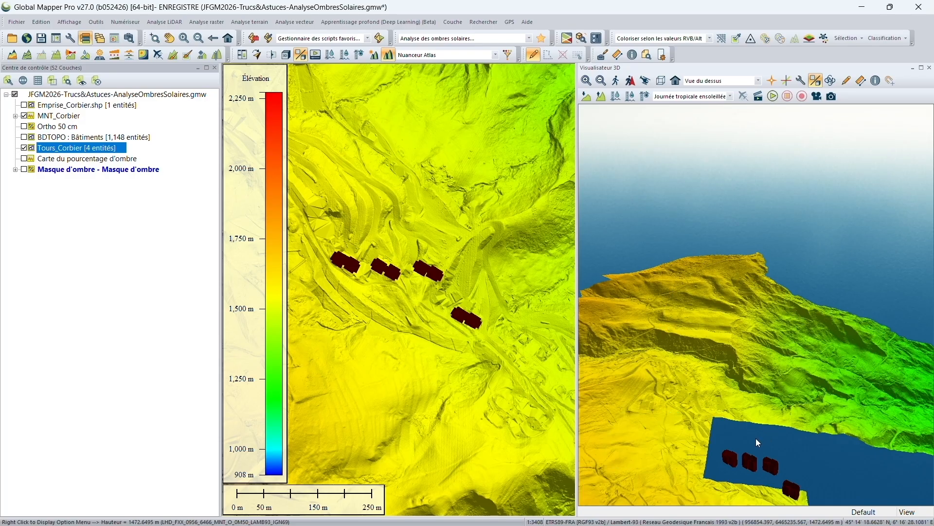
{"action": "left_click_drag", "start_coordinate": [767, 414], "coordinate": [770, 355]}
{"action": "scroll", "coordinate": [773, 429], "scroll_direction": "up", "scroll_amount": 2}
{"action": "left_click_drag", "start_coordinate": [772, 429], "coordinate": [744, 402]}
{"action": "scroll", "coordinate": [766, 371], "scroll_direction": "up", "scroll_amount": 3}
{"action": "left_click_drag", "start_coordinate": [886, 425], "coordinate": [809, 449]}
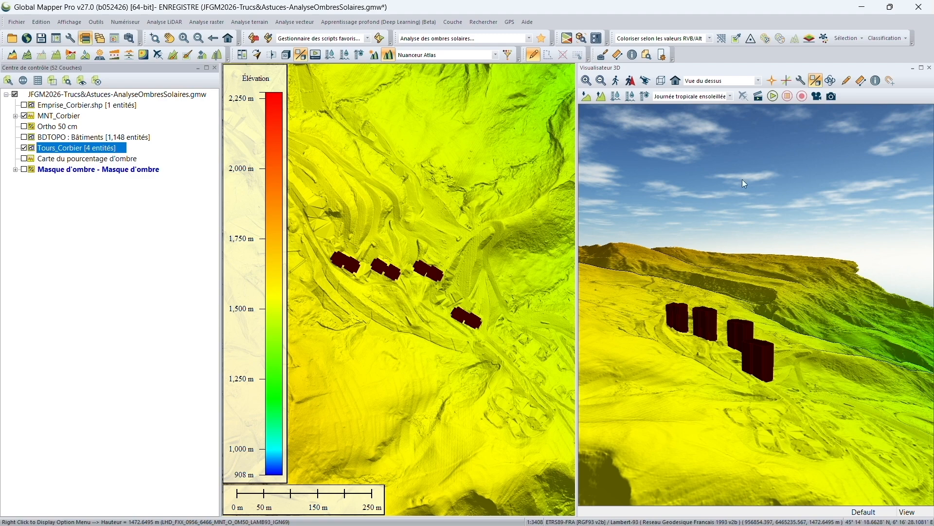
Check the 3D data display settings for vector entities, keeping 3D vector display enabled, and close the 3D viewer.
{"action": "left_click", "coordinate": [796, 82]}
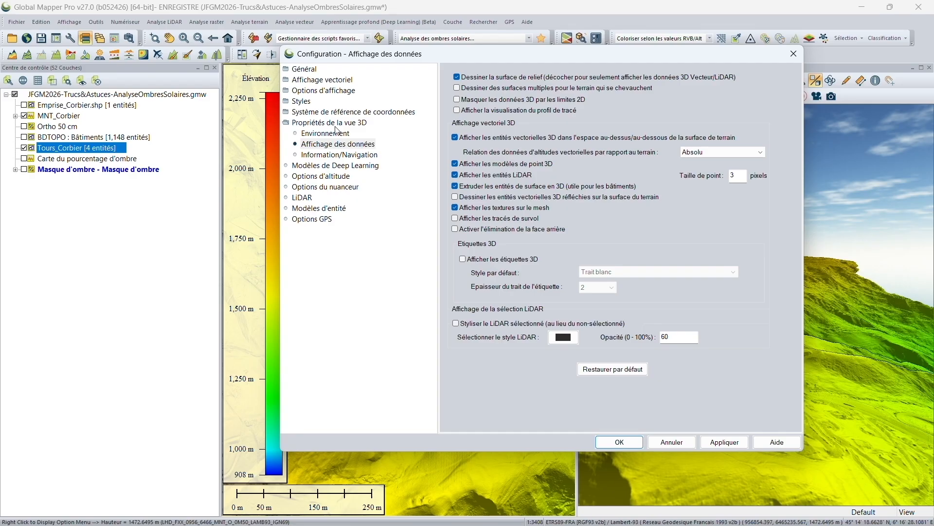
{"action": "left_click", "coordinate": [455, 137]}
{"action": "left_click", "coordinate": [455, 137]}
{"action": "left_click", "coordinate": [632, 443]}
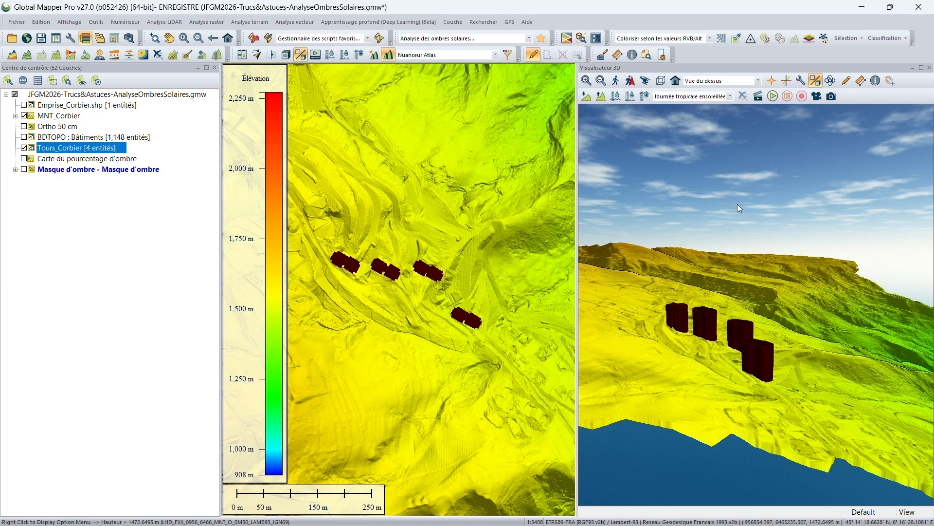
{"action": "left_click", "coordinate": [930, 68]}
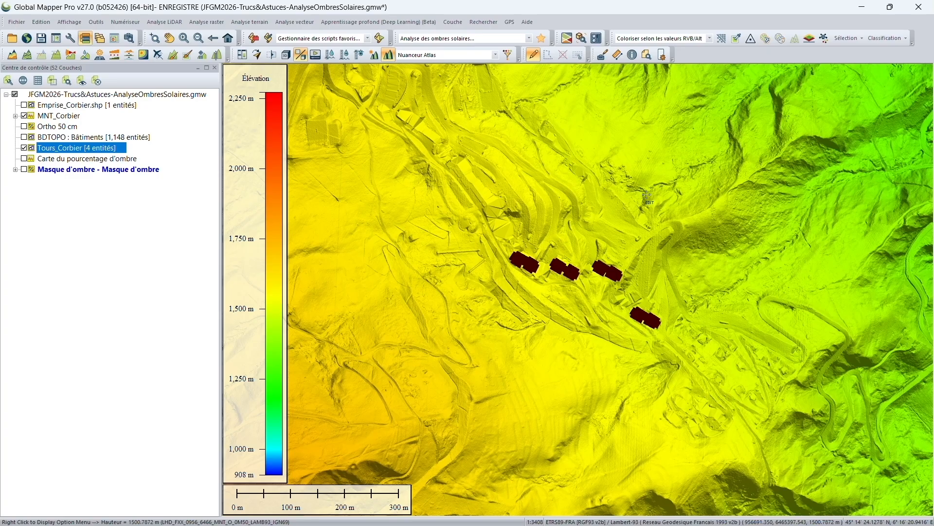
Start a shading calculation, review the included terrain tiles and include Tours_Corbier as a vector obstruction.
{"action": "left_click", "coordinate": [103, 58]}
{"action": "left_click_drag", "start_coordinate": [241, 111], "coordinate": [343, 106]}
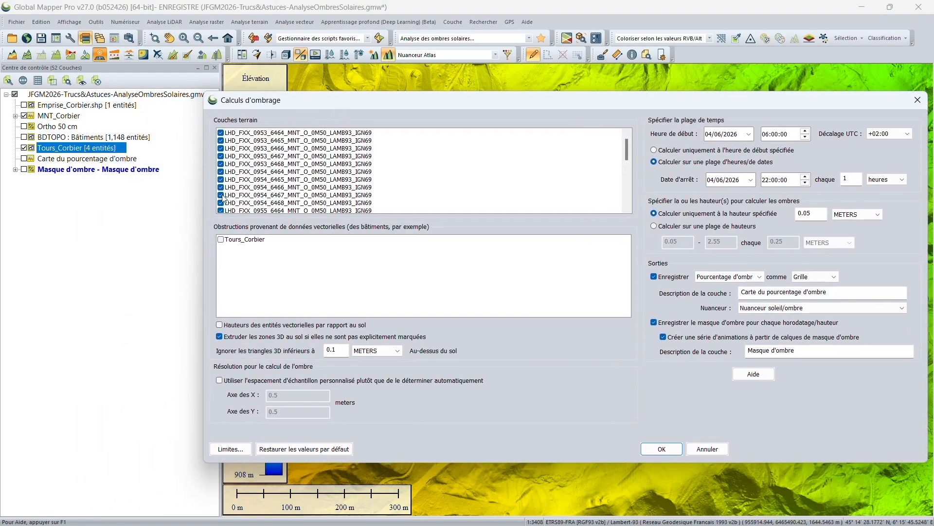
{"action": "scroll", "coordinate": [280, 183], "scroll_direction": "down", "scroll_amount": 8}
{"action": "scroll", "coordinate": [280, 183], "scroll_direction": "up", "scroll_amount": 8}
{"action": "left_click", "coordinate": [222, 240]}
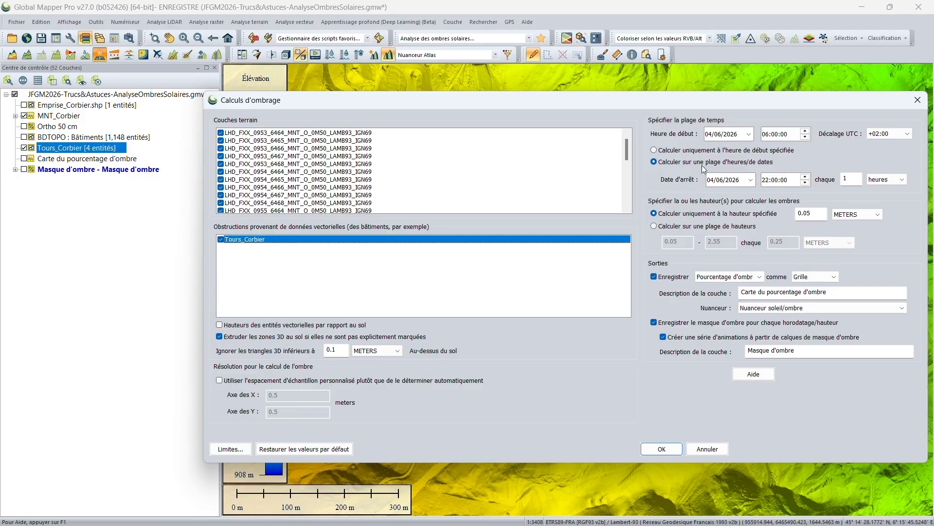
Review the start time, stop time and specified height of the shading calculation.
{"action": "left_click", "coordinate": [768, 134]}
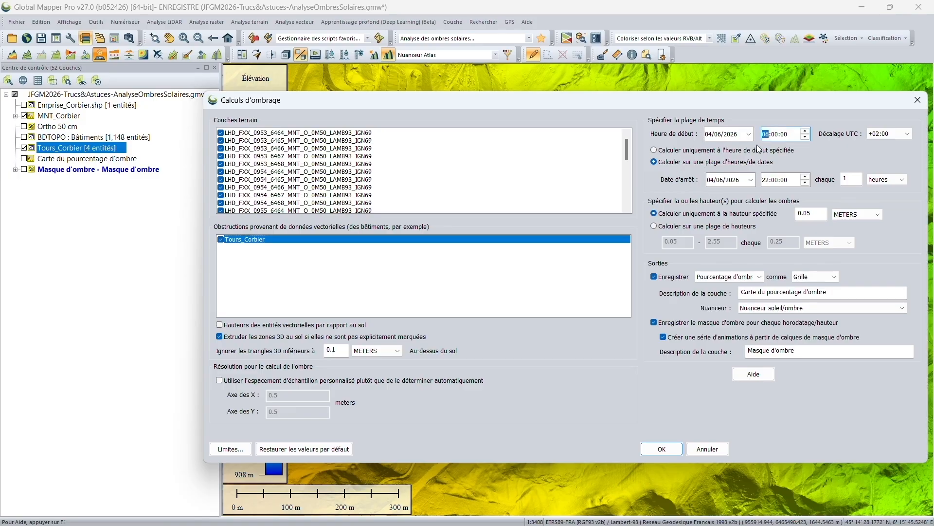
{"action": "left_click", "coordinate": [766, 181]}
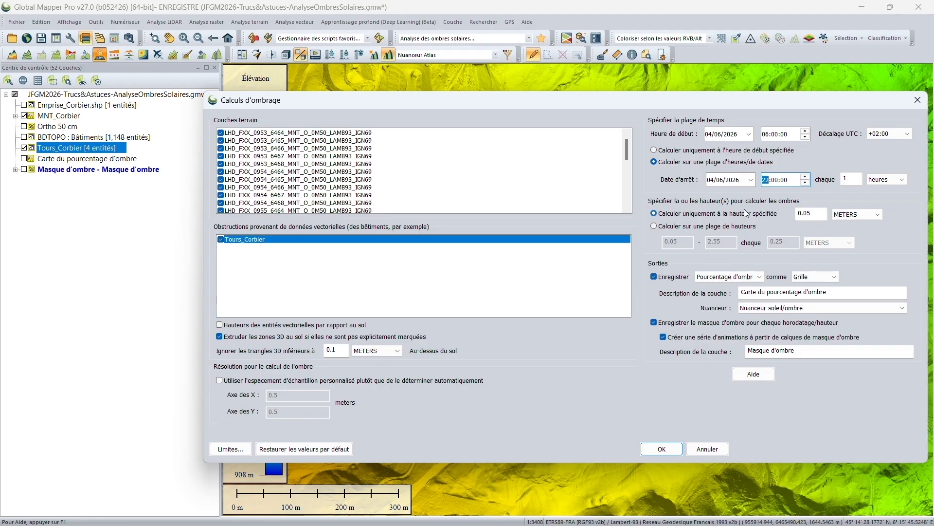
{"action": "double_click", "coordinate": [811, 214]}
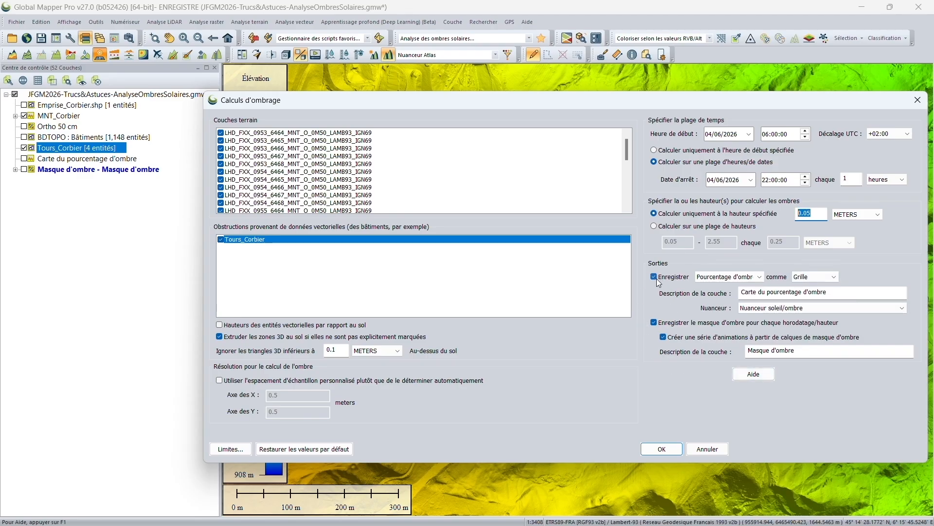
Choose to save the Pourcentage d'ombres output as Grille and select its layer description text.
{"action": "left_click", "coordinate": [711, 277]}
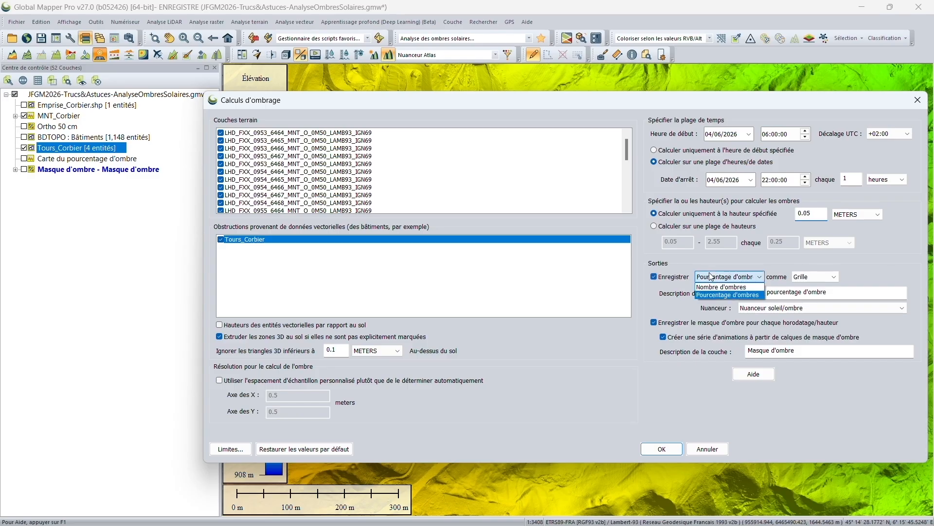
{"action": "left_click", "coordinate": [710, 295]}
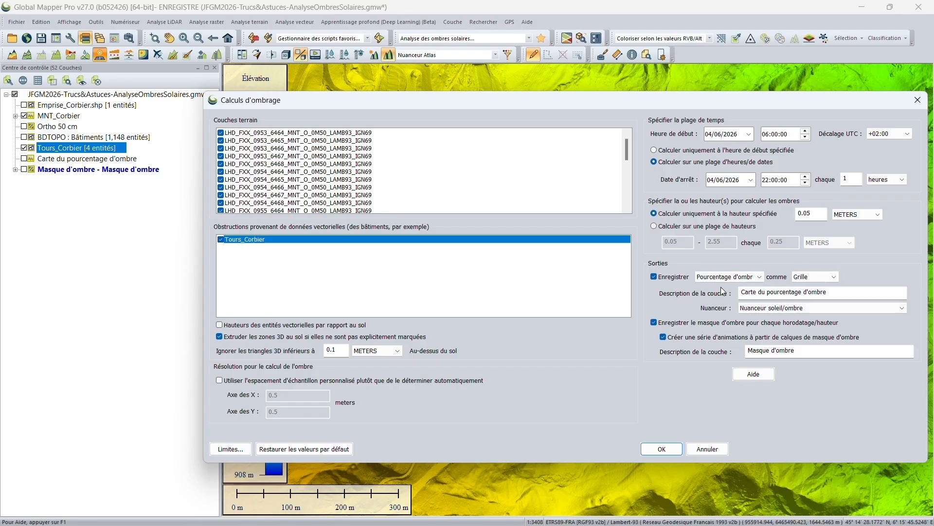
{"action": "left_click", "coordinate": [809, 278]}
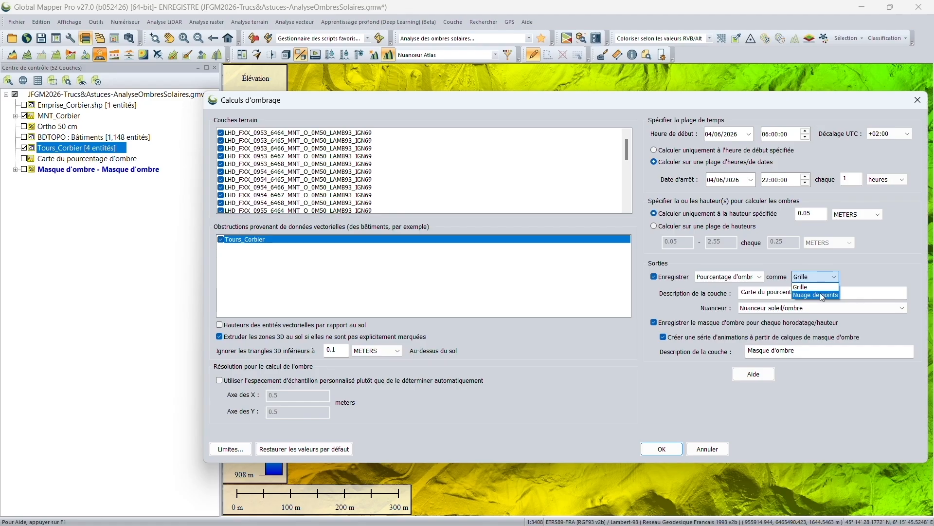
{"action": "left_click", "coordinate": [809, 281]}
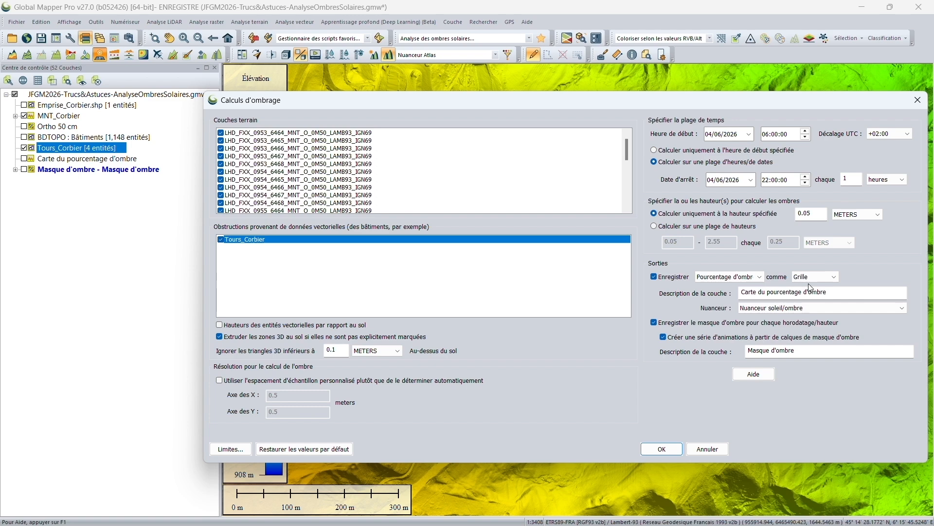
{"action": "left_click_drag", "start_coordinate": [826, 291], "coordinate": [737, 292]}
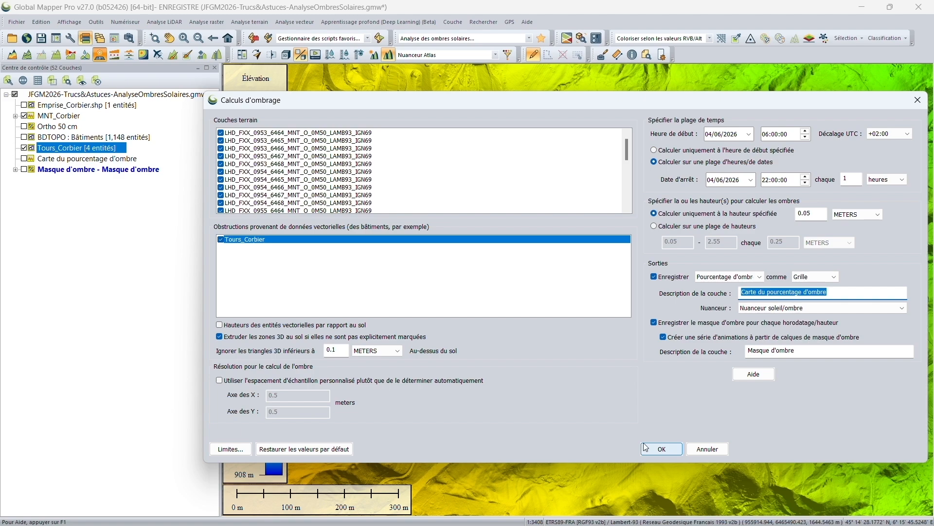
Close the shading calculation settings and display the Carte du pourcentage d'ombre layer, examining its full extent and the shade around the four towers.
{"action": "left_click", "coordinate": [918, 100]}
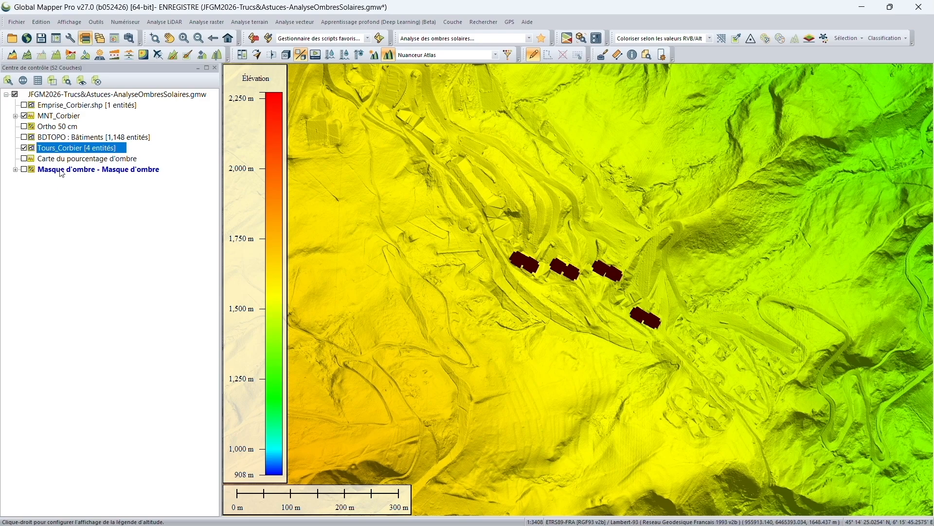
{"action": "left_click", "coordinate": [32, 191]}
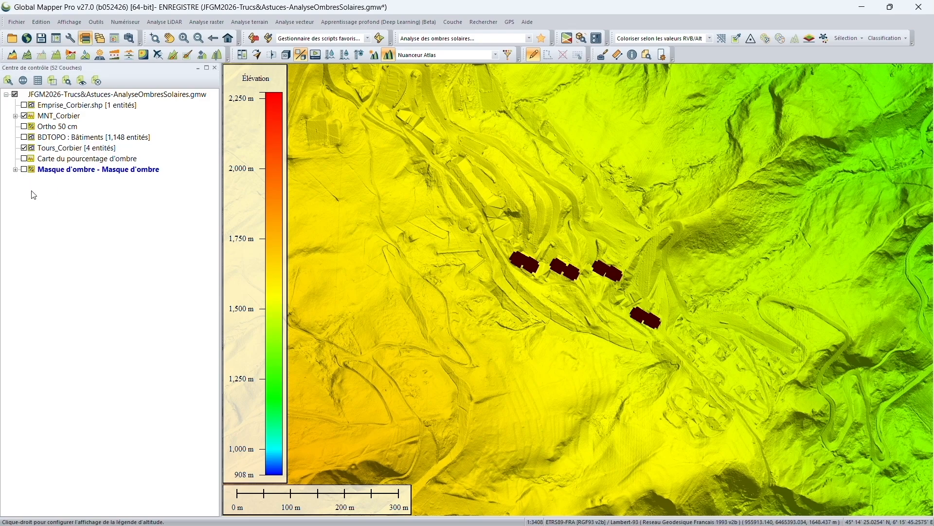
{"action": "left_click", "coordinate": [24, 160]}
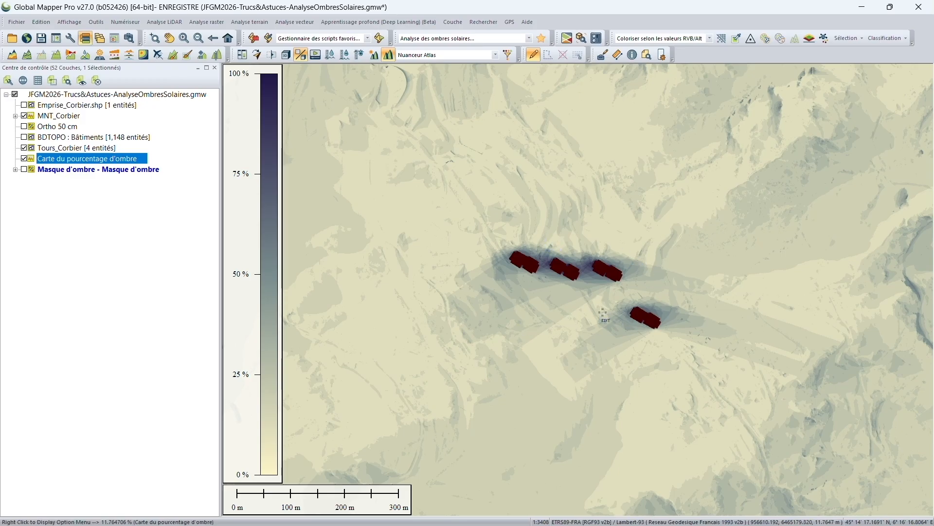
{"action": "left_click", "coordinate": [228, 38]}
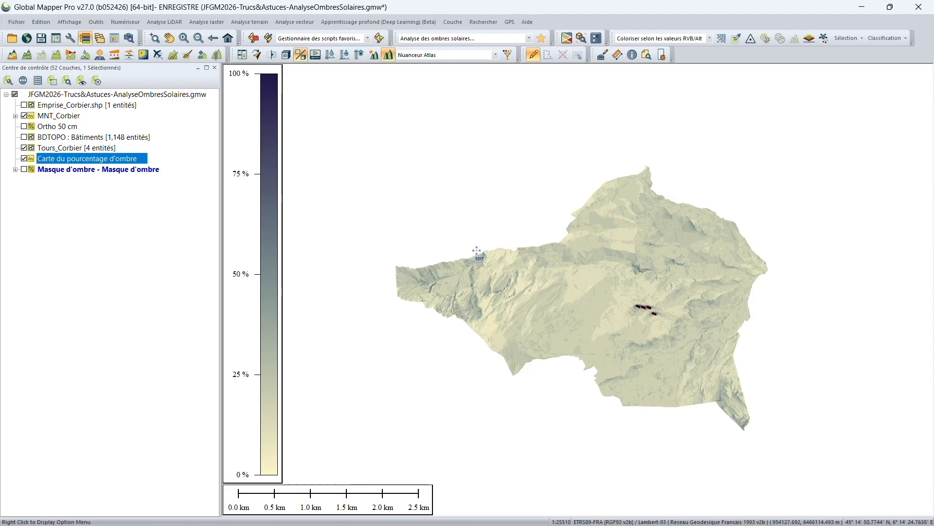
{"action": "scroll", "coordinate": [638, 300], "scroll_direction": "up", "scroll_amount": 3}
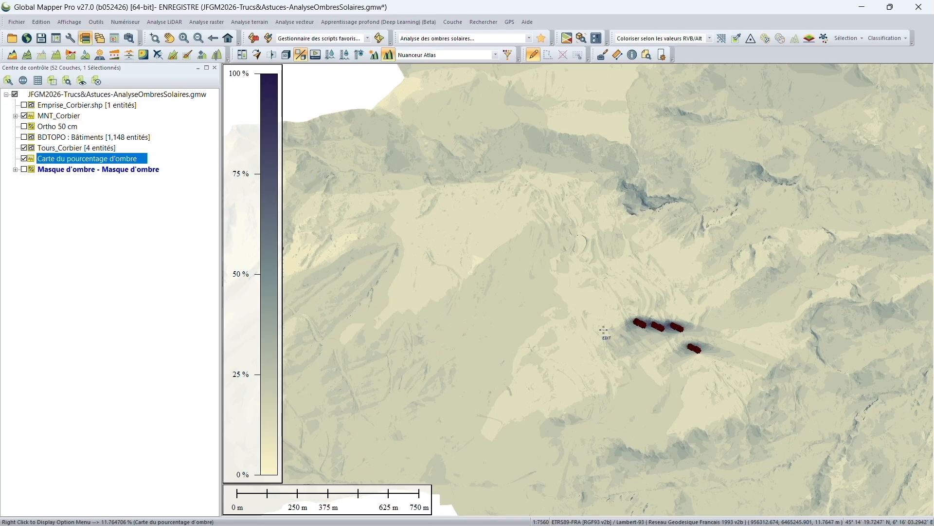
{"action": "scroll", "coordinate": [691, 343], "scroll_direction": "up", "scroll_amount": 1}
{"action": "scroll", "coordinate": [691, 343], "scroll_direction": "up", "scroll_amount": 2}
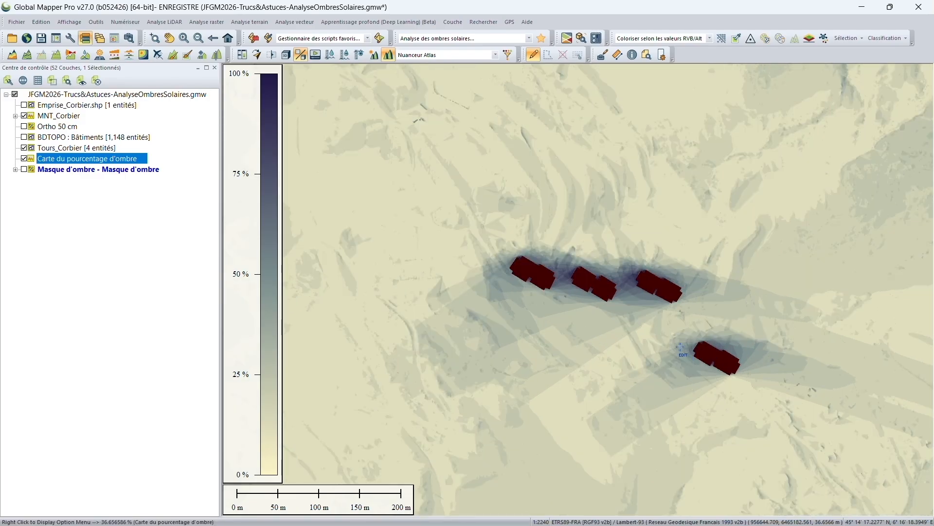
Hide the Carte du pourcentage d'ombre layer, display the Masque d'ombre group and expand its list of layers.
{"action": "left_click", "coordinate": [24, 159]}
{"action": "left_click", "coordinate": [26, 170]}
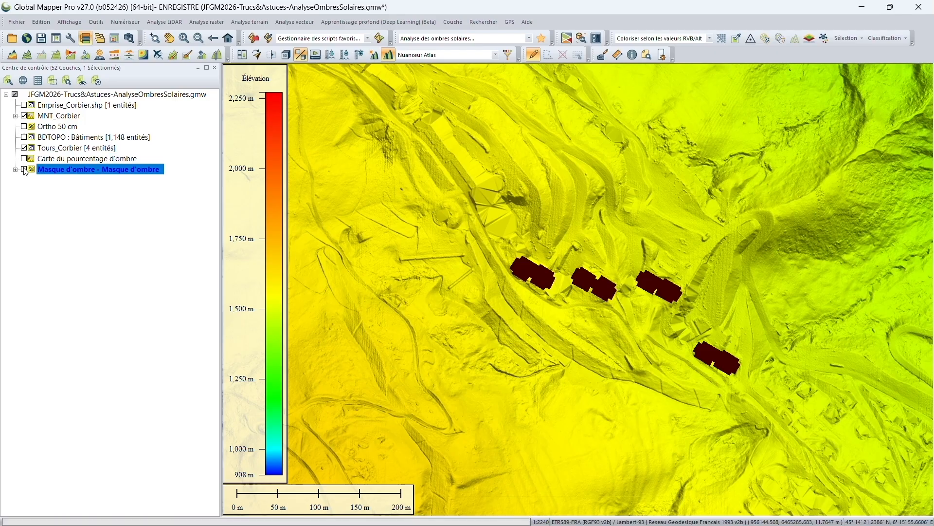
{"action": "left_click", "coordinate": [15, 169]}
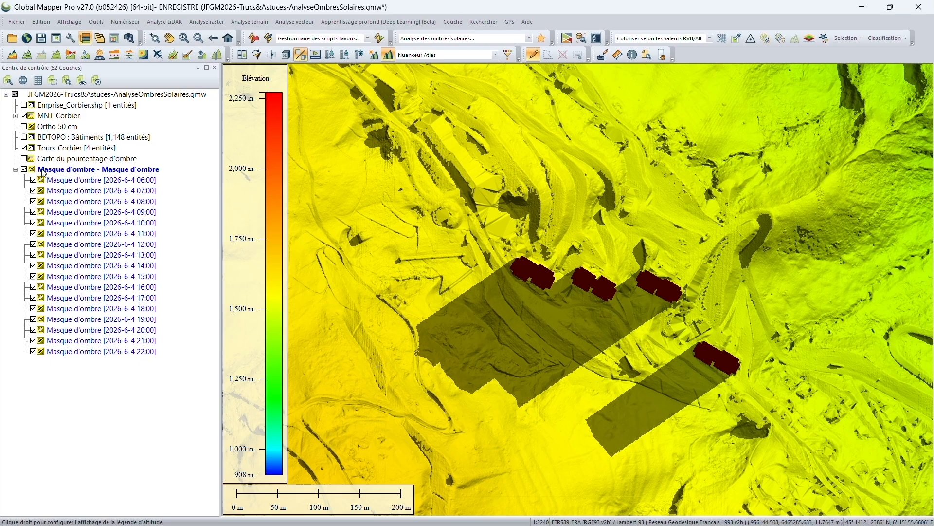
Review the list of hourly Masque d'ombre layers from 06:00 to 22:00.
{"action": "left_click", "coordinate": [77, 183]}
{"action": "left_click", "coordinate": [78, 191]}
{"action": "left_click", "coordinate": [78, 201]}
{"action": "left_click", "coordinate": [94, 184]}
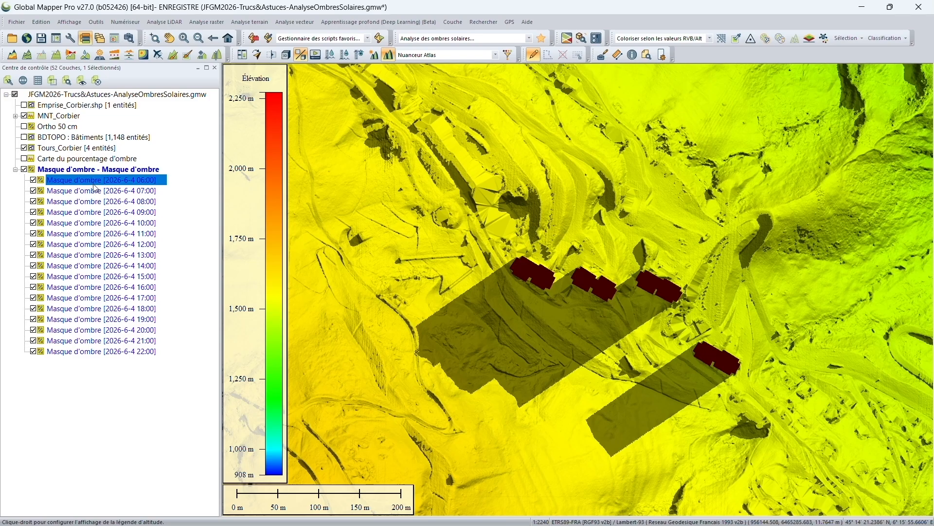
{"action": "left_click", "coordinate": [92, 192]}
{"action": "left_click", "coordinate": [89, 203]}
{"action": "left_click", "coordinate": [94, 214]}
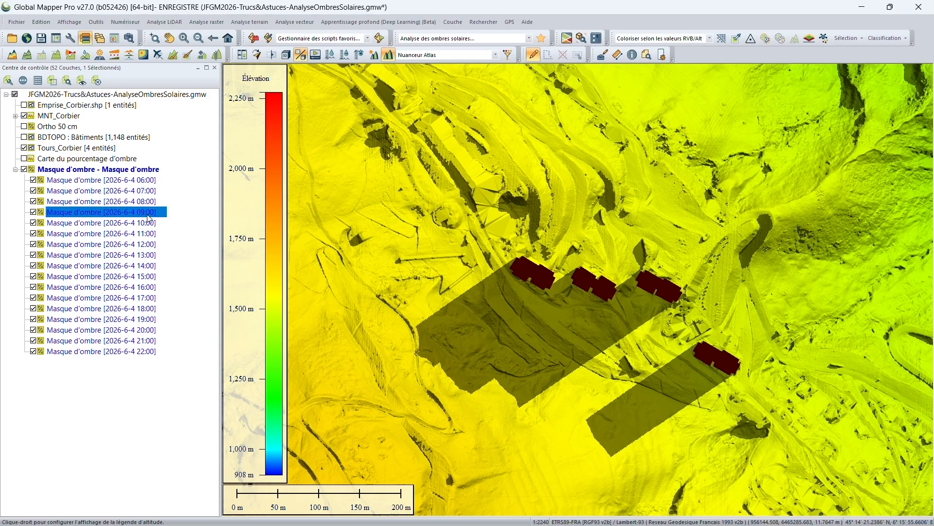
{"action": "left_click", "coordinate": [145, 182]}
{"action": "left_click", "coordinate": [134, 351]}
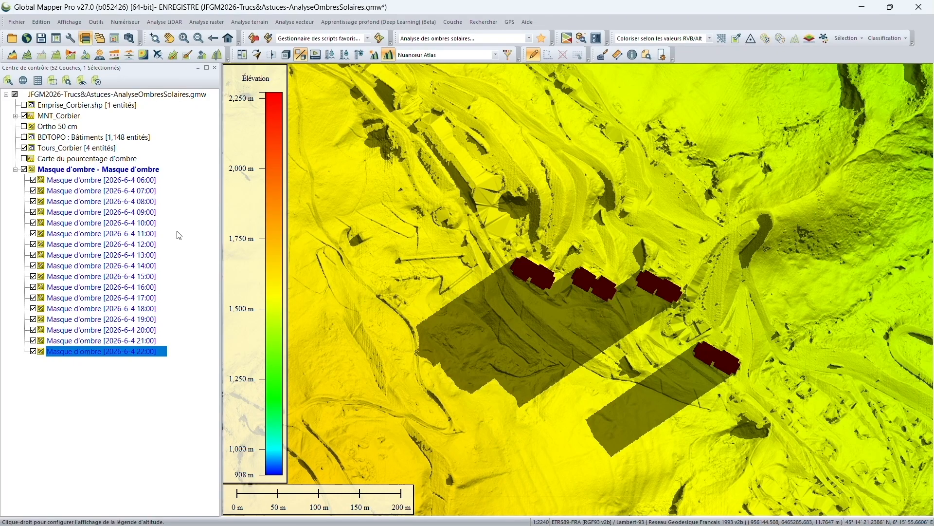
Open the layer animation tool and dock it beneath the layer list.
{"action": "left_click", "coordinate": [315, 55]}
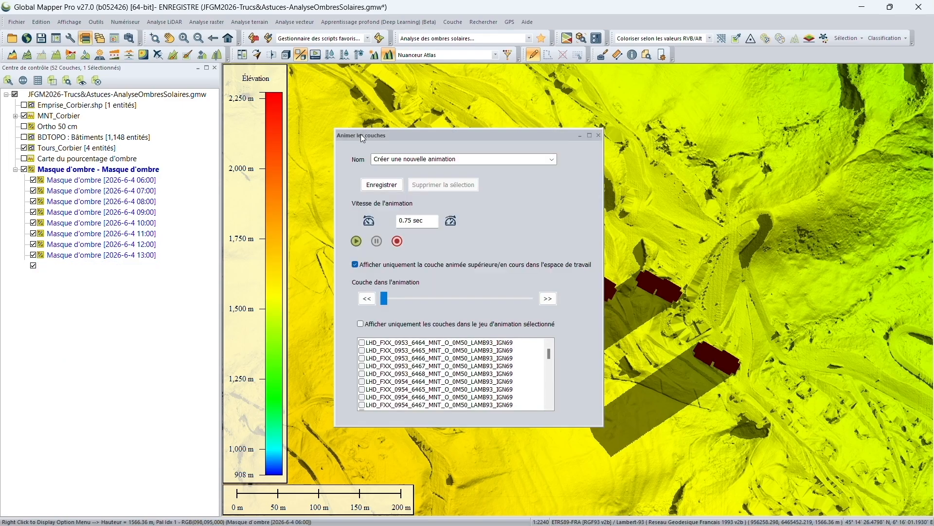
{"action": "left_click_drag", "start_coordinate": [366, 135], "coordinate": [110, 302]}
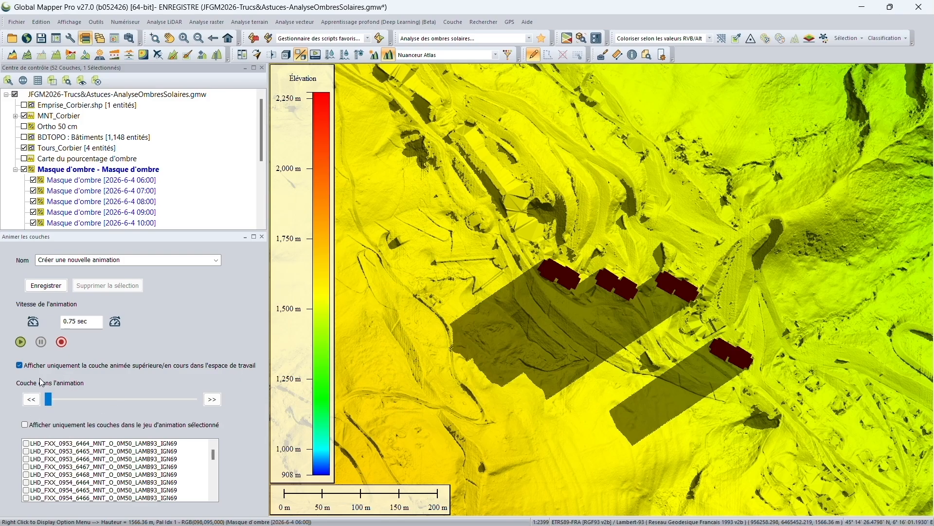
Step forward through the hourly shadow masks one by one up to 22:00 to examine how the towers' shadows move.
{"action": "left_click", "coordinate": [209, 398]}
{"action": "left_click", "coordinate": [209, 398]}
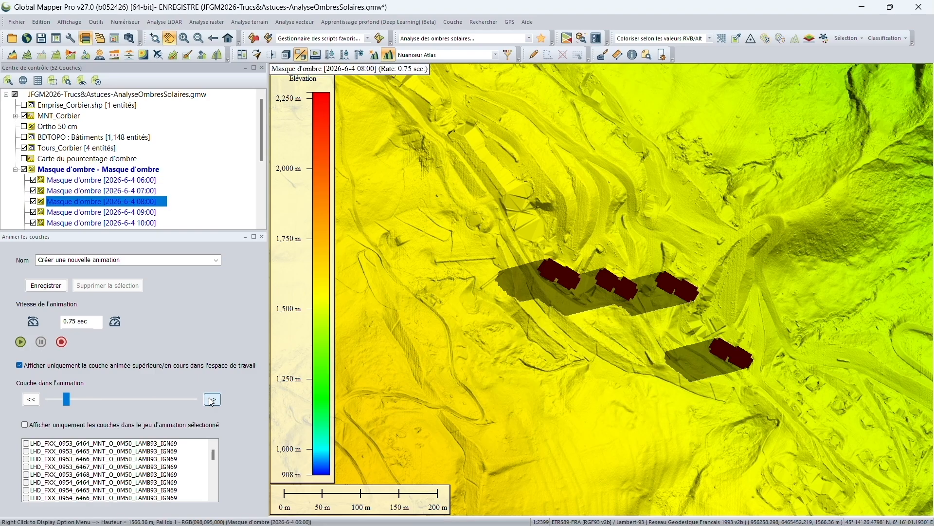
{"action": "left_click", "coordinate": [210, 398]}
{"action": "left_click", "coordinate": [211, 399]}
{"action": "left_click", "coordinate": [212, 399]}
{"action": "left_click", "coordinate": [211, 400]}
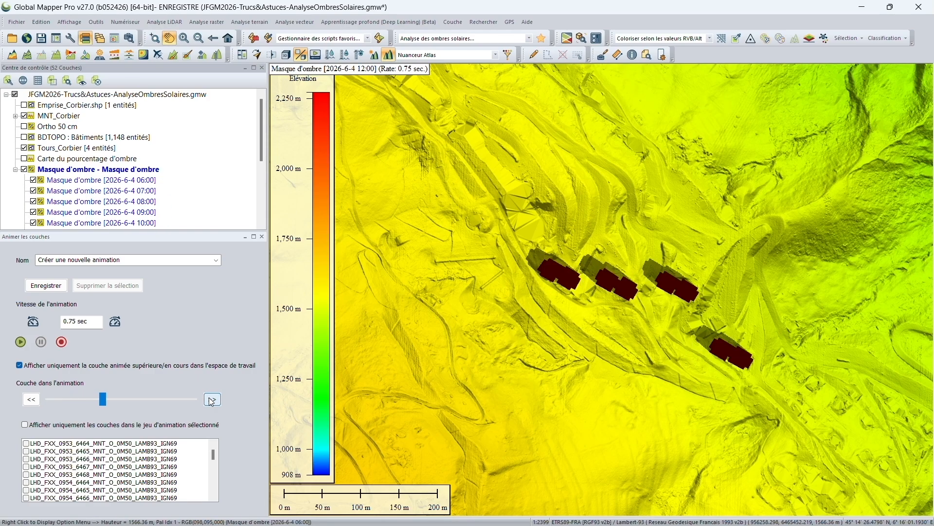
{"action": "left_click", "coordinate": [211, 399]}
{"action": "left_click", "coordinate": [211, 399]}
{"action": "left_click", "coordinate": [211, 399]}
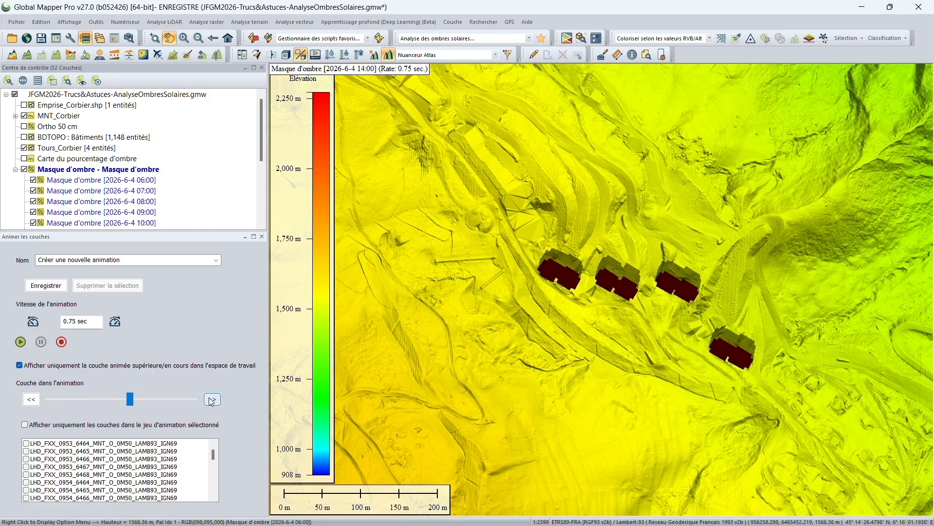
{"action": "left_click", "coordinate": [211, 399]}
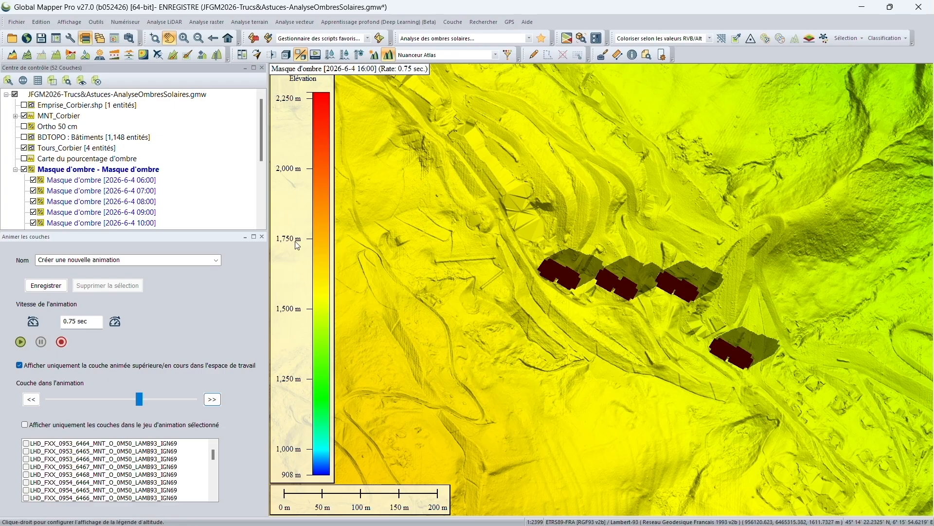
{"action": "left_click", "coordinate": [210, 399]}
{"action": "left_click", "coordinate": [210, 400]}
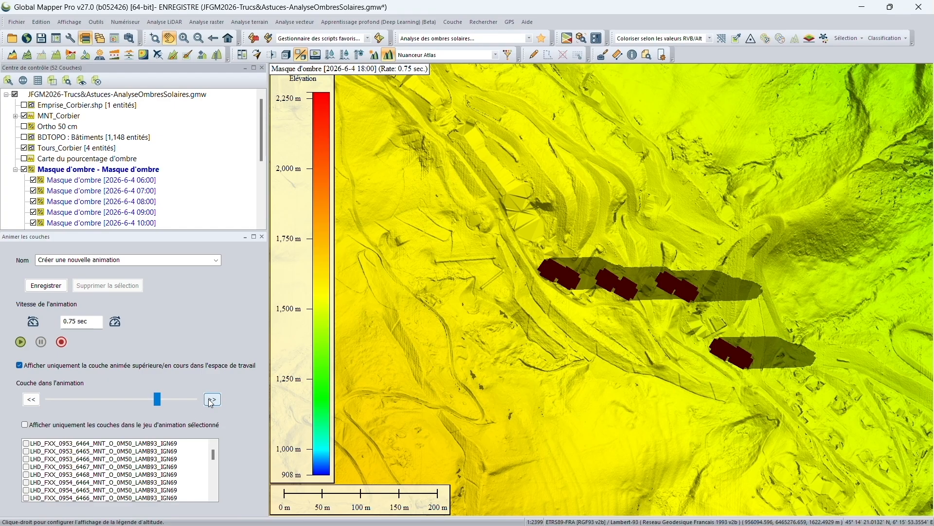
{"action": "left_click", "coordinate": [210, 400]}
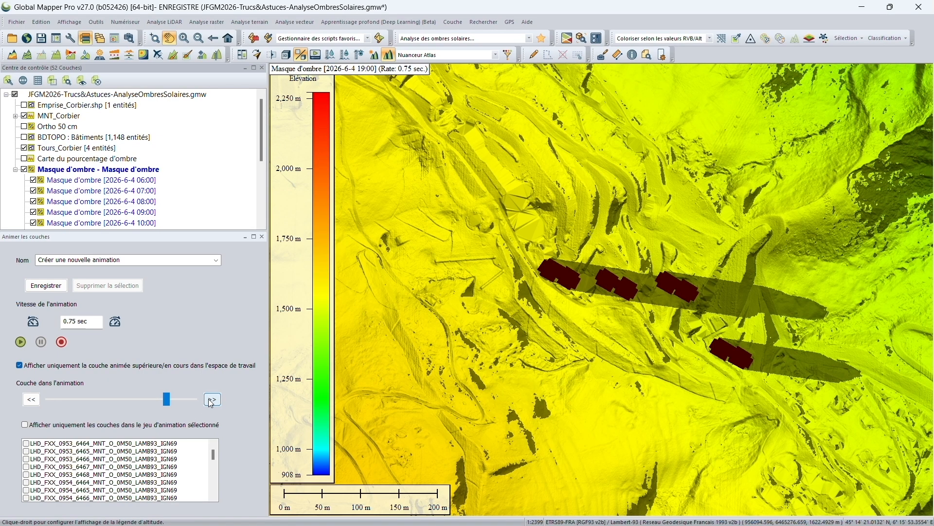
{"action": "left_click", "coordinate": [210, 400]}
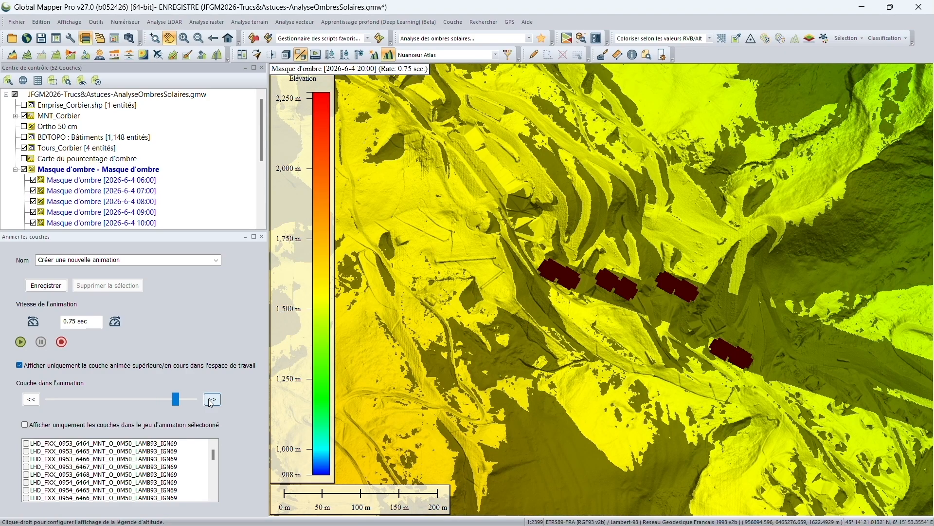
{"action": "left_click", "coordinate": [210, 400]}
{"action": "left_click", "coordinate": [210, 400]}
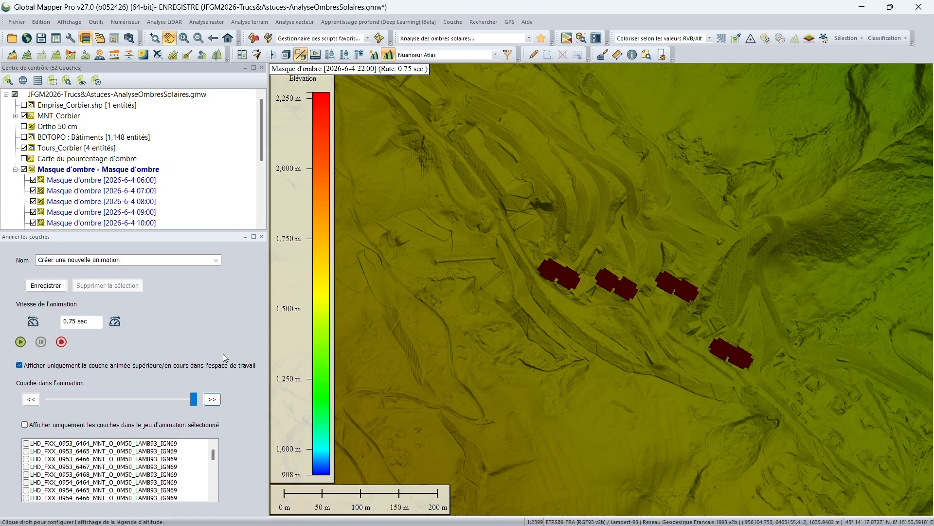
Play the shadow mask animation and watch the shadows across the wider terrain around the towers.
{"action": "left_click", "coordinate": [20, 343]}
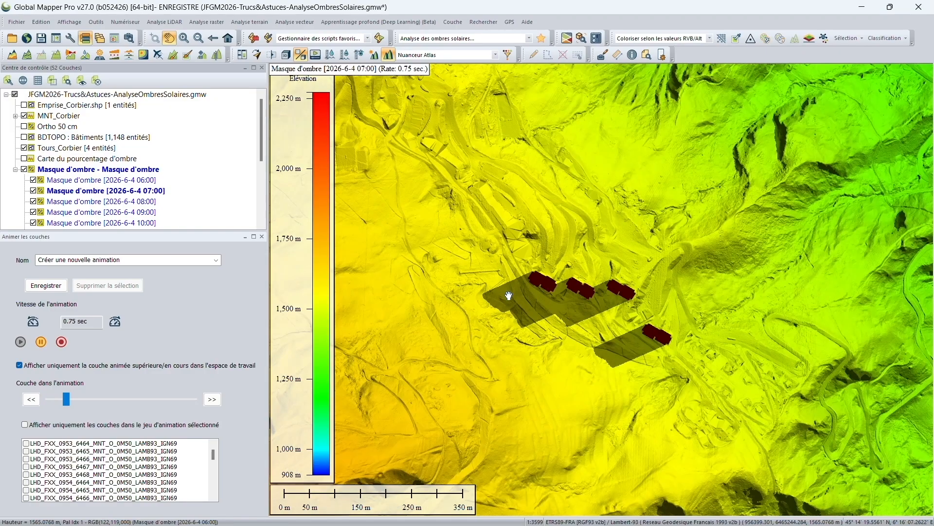
{"action": "scroll", "coordinate": [509, 295], "scroll_direction": "down", "scroll_amount": 3}
{"action": "left_click_drag", "start_coordinate": [490, 327], "coordinate": [538, 328]}
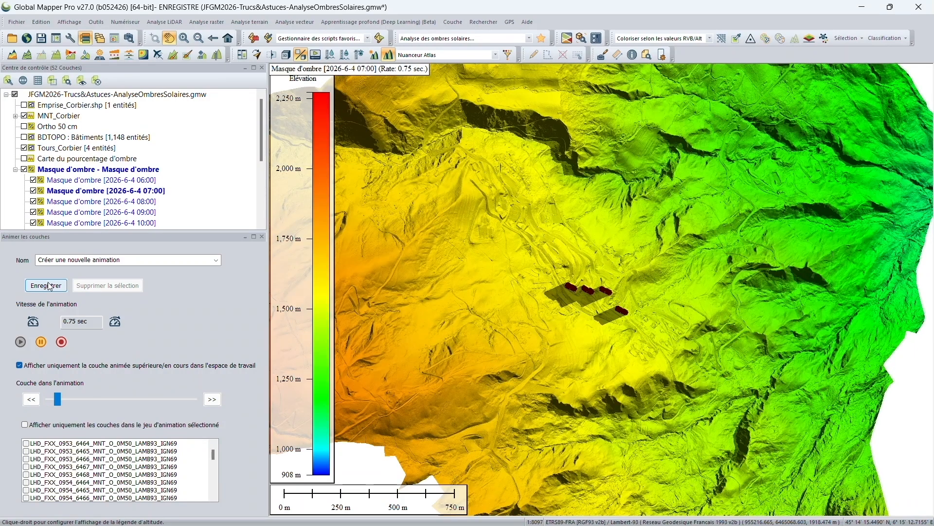
Slow the running shadow animation to 1.13 sec per layer.
{"action": "left_click", "coordinate": [34, 323]}
{"action": "left_click", "coordinate": [34, 325]}
{"action": "left_click", "coordinate": [34, 325]}
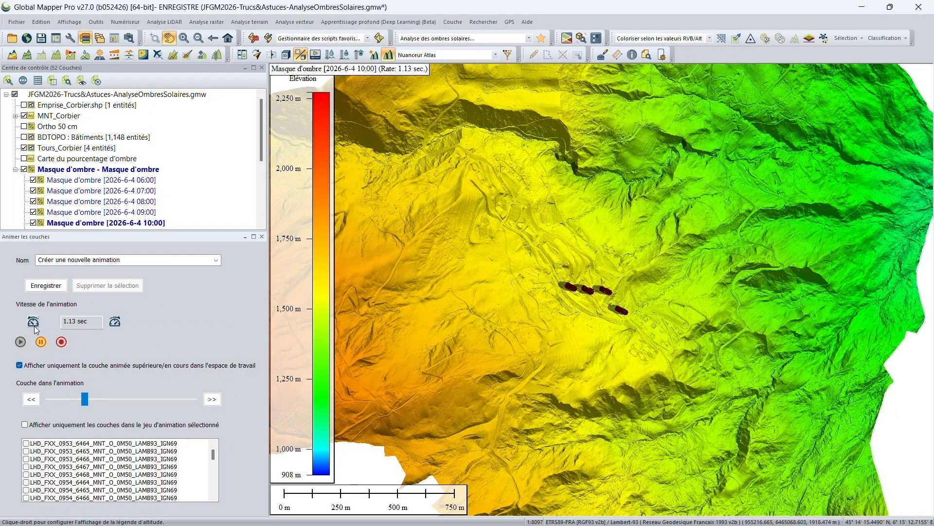